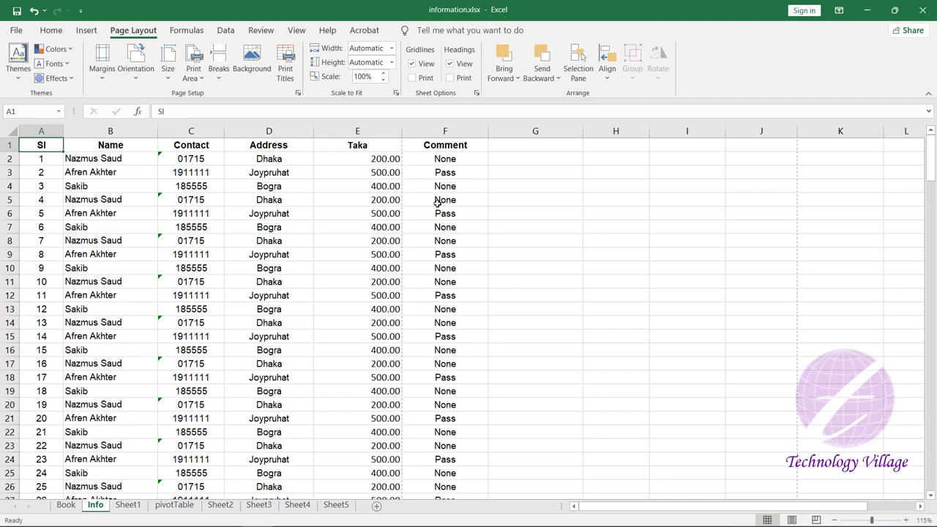
- Check which columns fit on page one: columns A–E fit, column F falls beyond the break
{"action": "scroll", "coordinate": [480, 341], "scroll_direction": "down", "scroll_amount": 6}
{"action": "scroll", "coordinate": [479, 342], "scroll_direction": "down", "scroll_amount": 8}
{"action": "scroll", "coordinate": [480, 342], "scroll_direction": "up", "scroll_amount": 4}
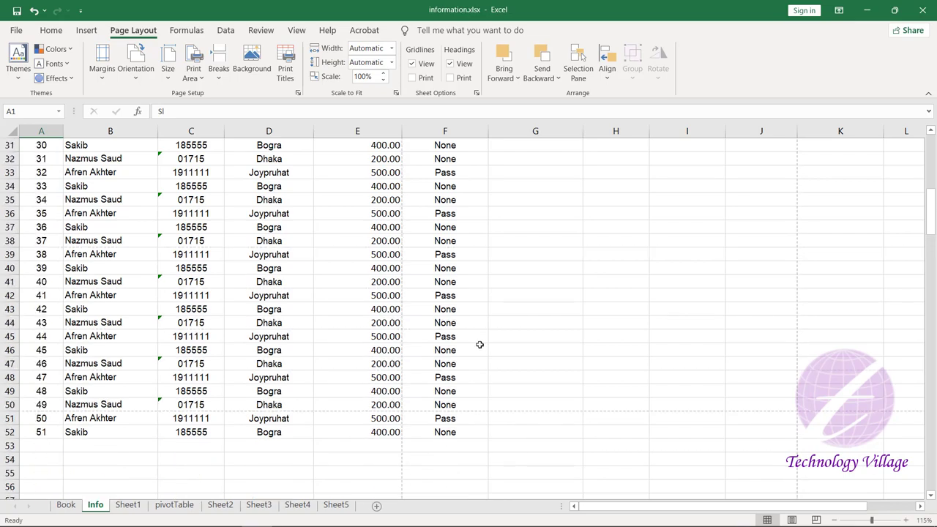
{"action": "scroll", "coordinate": [478, 345], "scroll_direction": "up", "scroll_amount": 9}
{"action": "scroll", "coordinate": [478, 345], "scroll_direction": "up", "scroll_amount": 1}
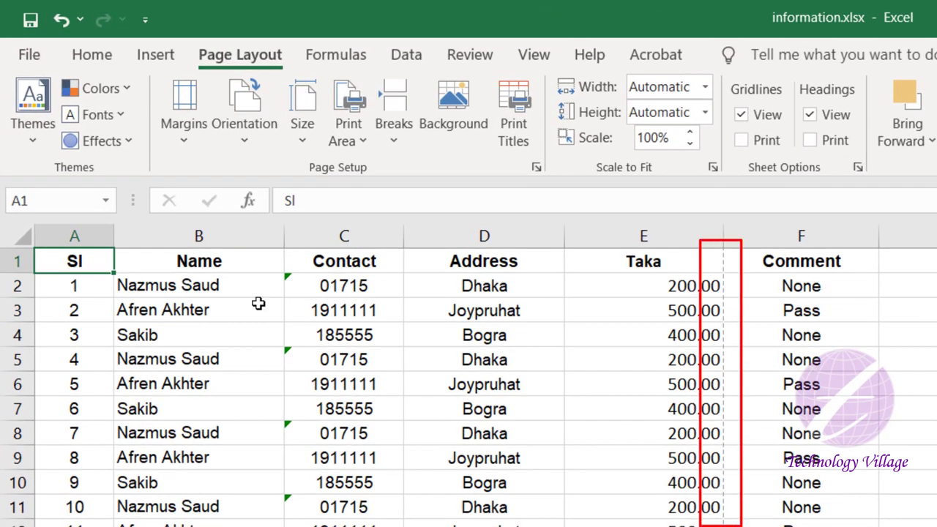
{"action": "left_click_drag", "start_coordinate": [78, 237], "coordinate": [663, 352]}
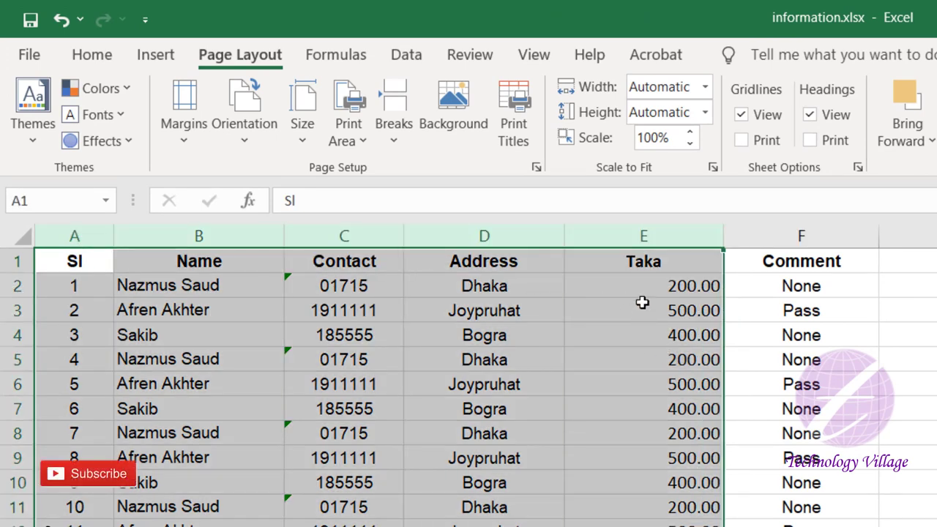
{"action": "left_click", "coordinate": [643, 303]}
{"action": "left_click", "coordinate": [793, 235]}
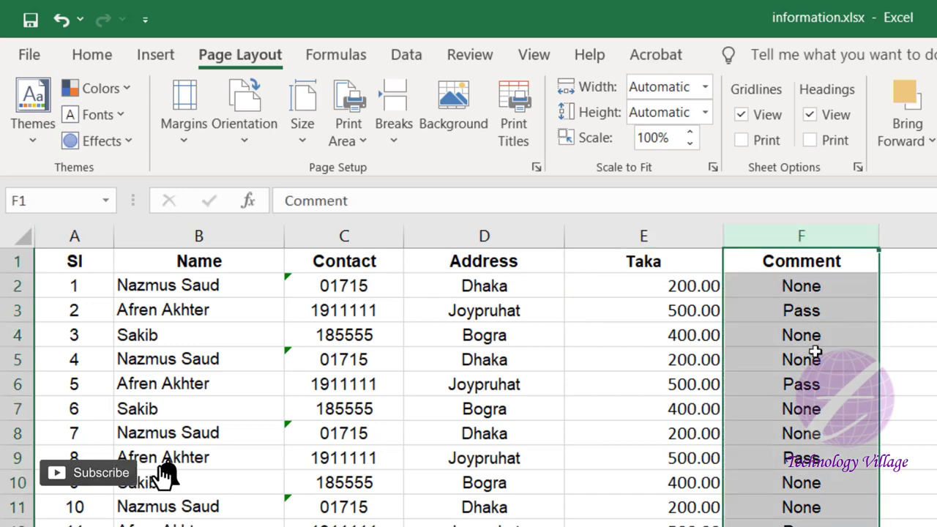
{"action": "left_click", "coordinate": [795, 505]}
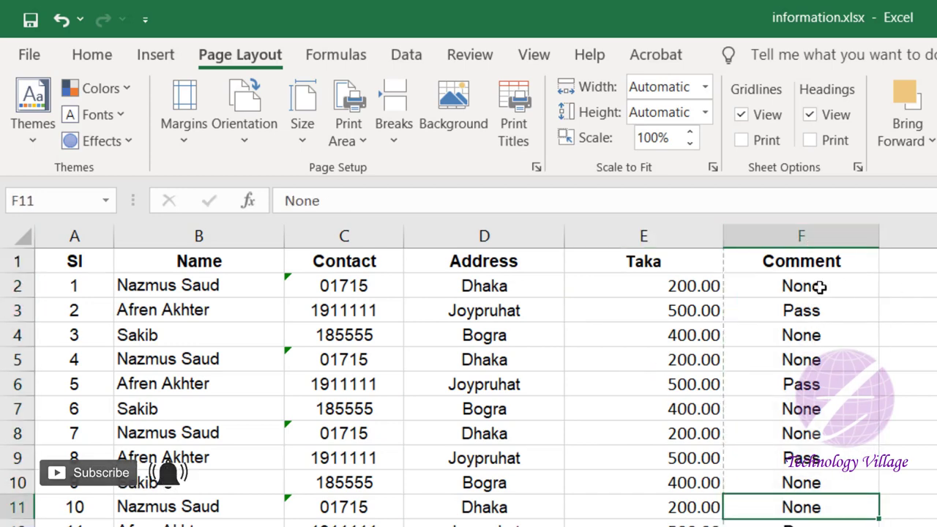
{"action": "left_click", "coordinate": [765, 288]}
- Inspect rows 50–52 around the horizontal page break that spill onto another page
{"action": "scroll", "coordinate": [611, 522], "scroll_direction": "down", "scroll_amount": 7}
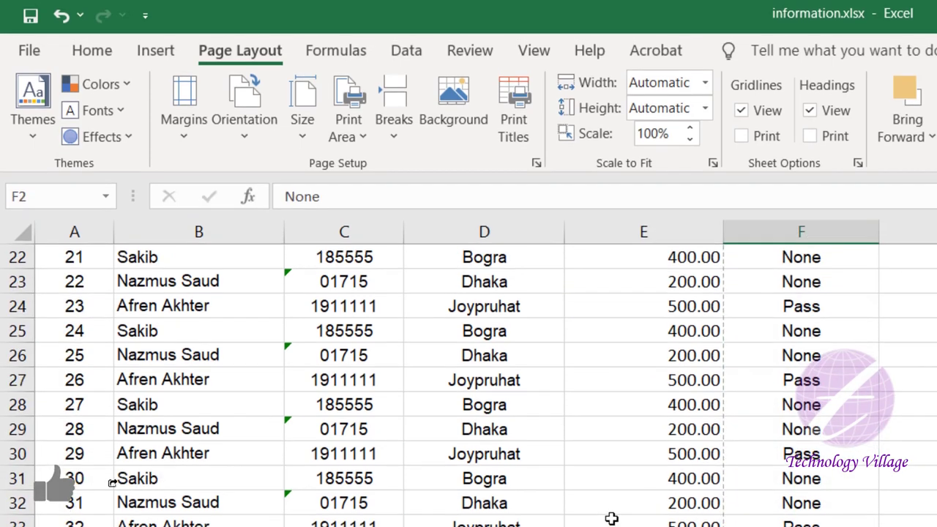
{"action": "scroll", "coordinate": [611, 515], "scroll_direction": "down", "scroll_amount": 5}
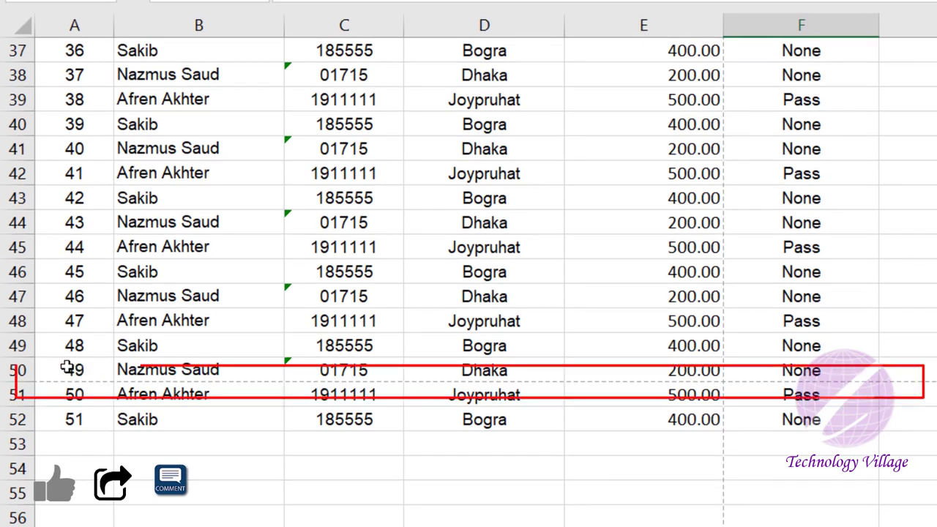
{"action": "left_click", "coordinate": [63, 372]}
{"action": "left_click", "coordinate": [19, 371]}
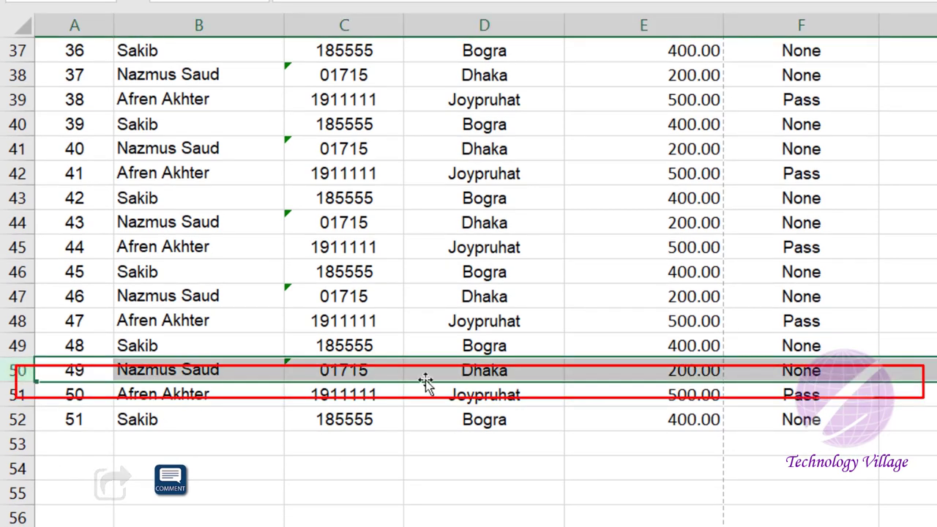
{"action": "left_click", "coordinate": [89, 375]}
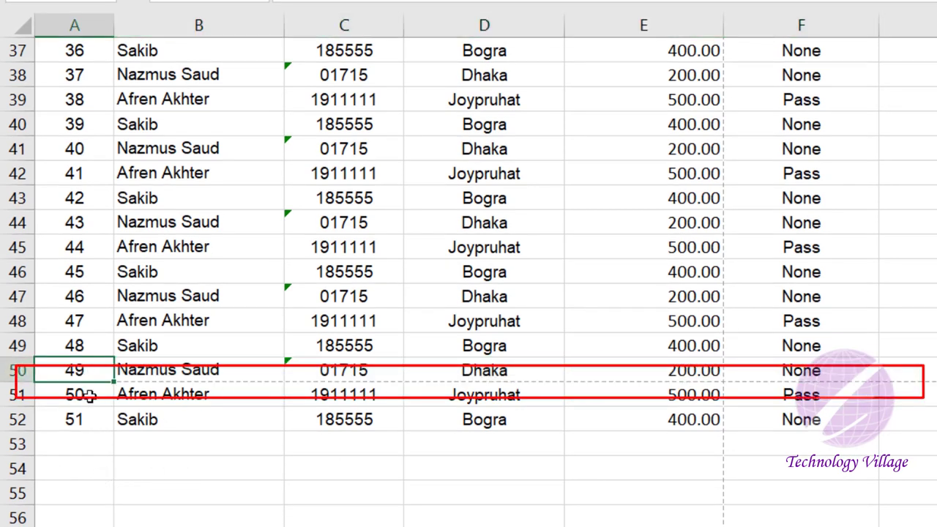
{"action": "left_click_drag", "start_coordinate": [88, 395], "coordinate": [82, 420]}
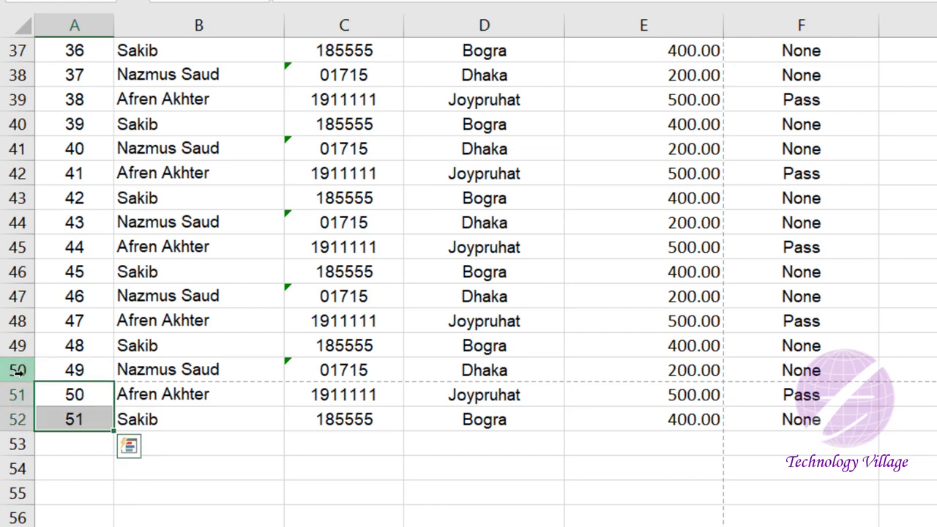
{"action": "left_click", "coordinate": [85, 370]}
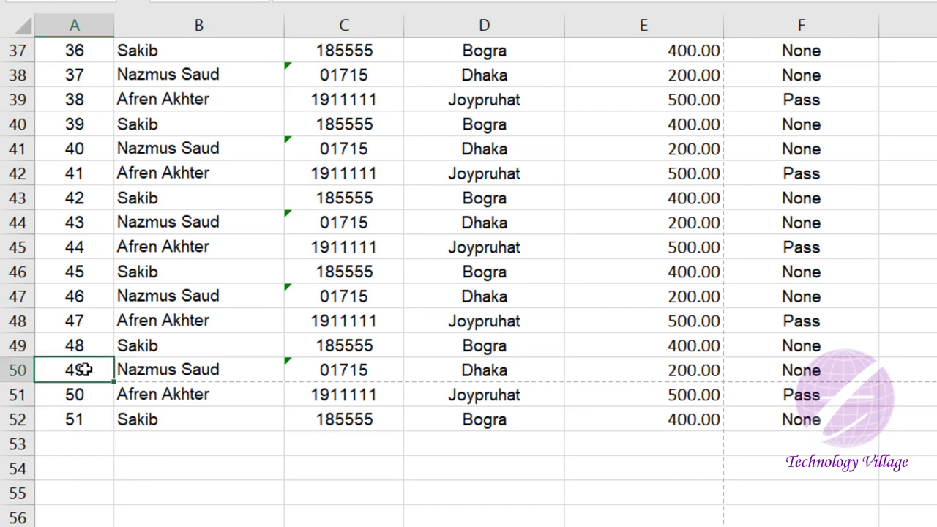
{"action": "left_click_drag", "start_coordinate": [10, 337], "coordinate": [11, 344]}
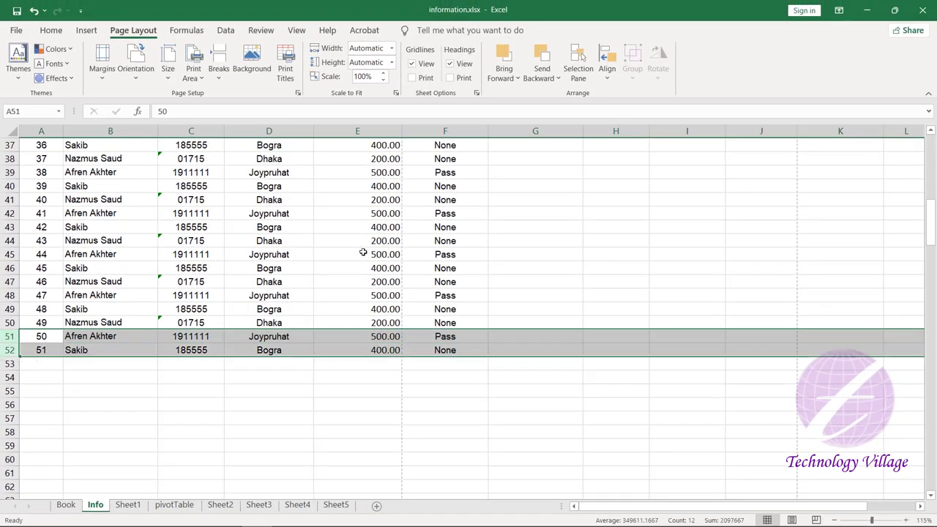
{"action": "left_click", "coordinate": [364, 251]}
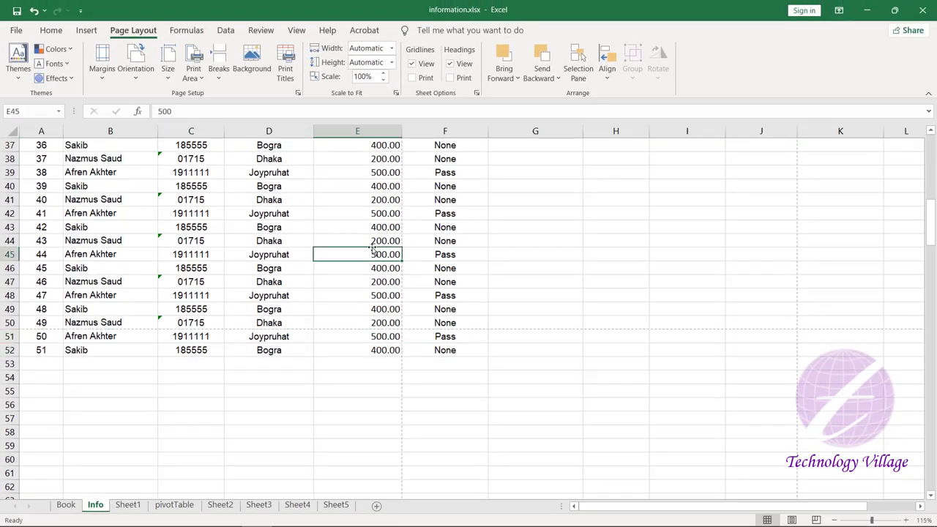
{"action": "scroll", "coordinate": [440, 287], "scroll_direction": "up", "scroll_amount": 12}
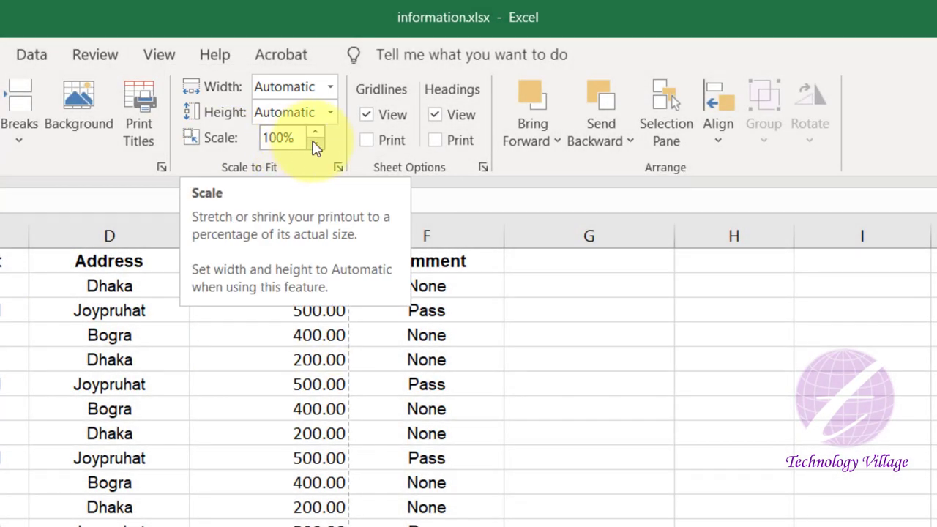
- Lower the print scale from 100% to 90%, then review the sheet down to cell E40
{"action": "left_click", "coordinate": [316, 144]}
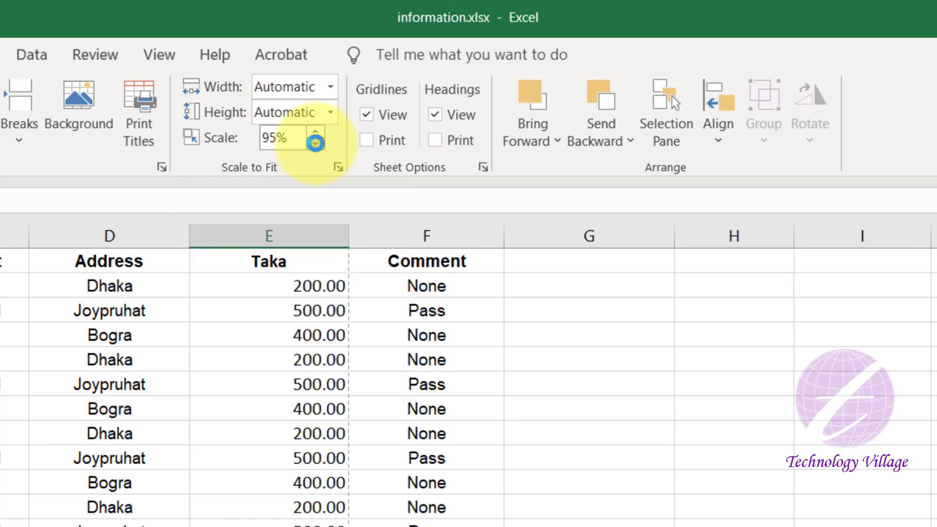
{"action": "left_click", "coordinate": [315, 143]}
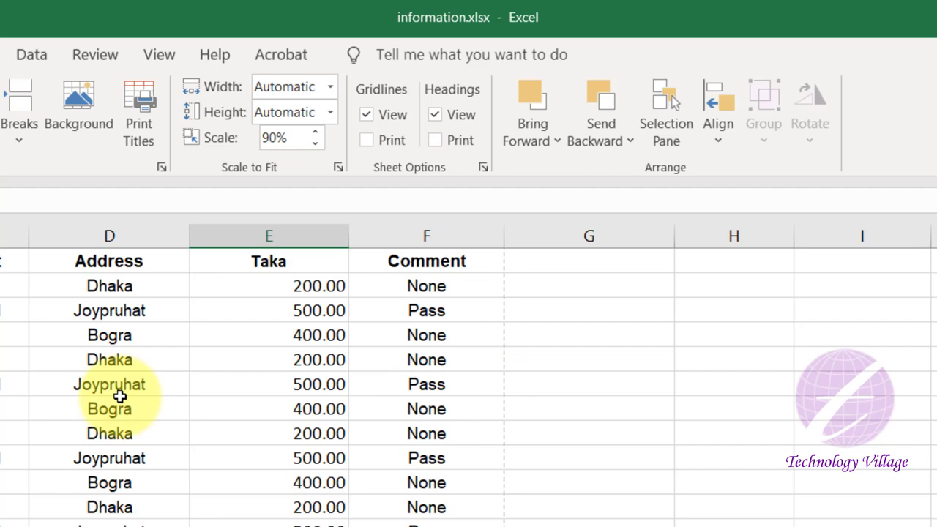
{"action": "scroll", "coordinate": [548, 308], "scroll_direction": "down", "scroll_amount": 4}
{"action": "scroll", "coordinate": [669, 224], "scroll_direction": "down", "scroll_amount": 5}
{"action": "scroll", "coordinate": [669, 224], "scroll_direction": "down", "scroll_amount": 2}
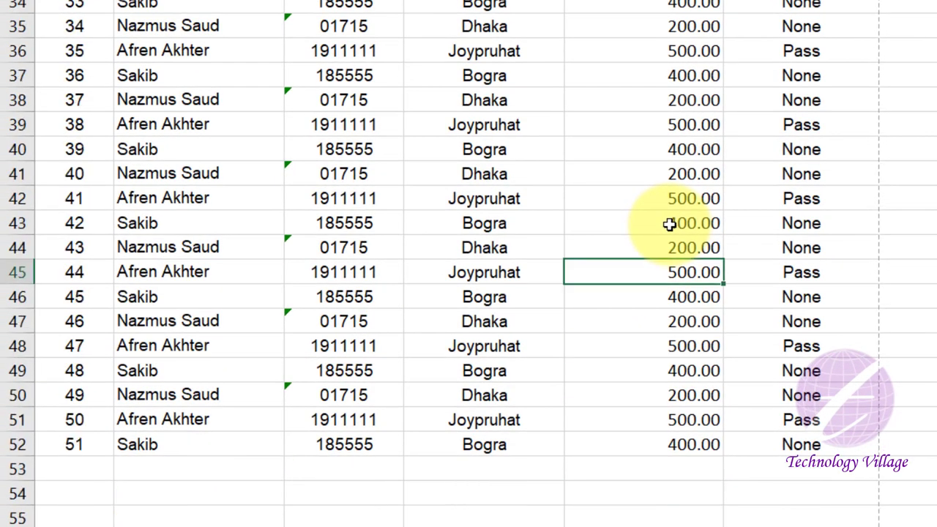
{"action": "scroll", "coordinate": [669, 224], "scroll_direction": "down", "scroll_amount": 1}
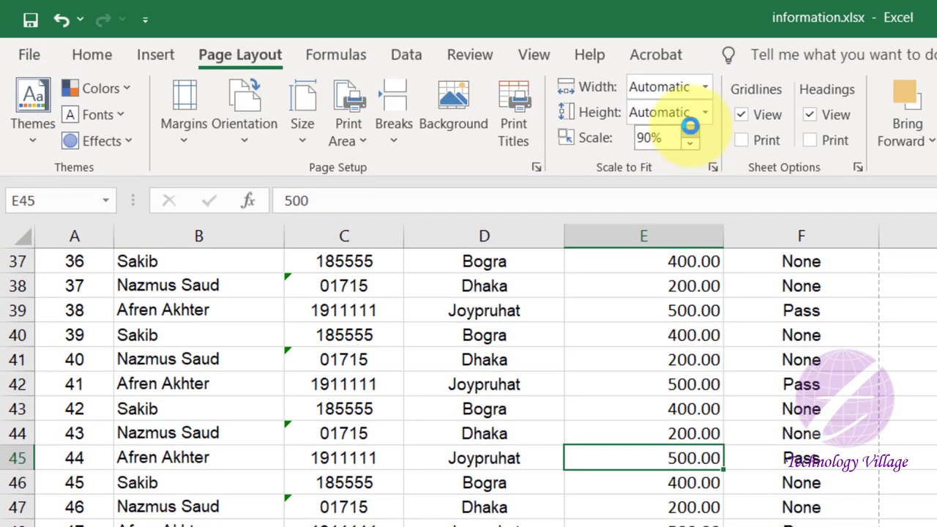
{"action": "left_click", "coordinate": [711, 328]}
{"action": "key", "text": "ctrl+p"}
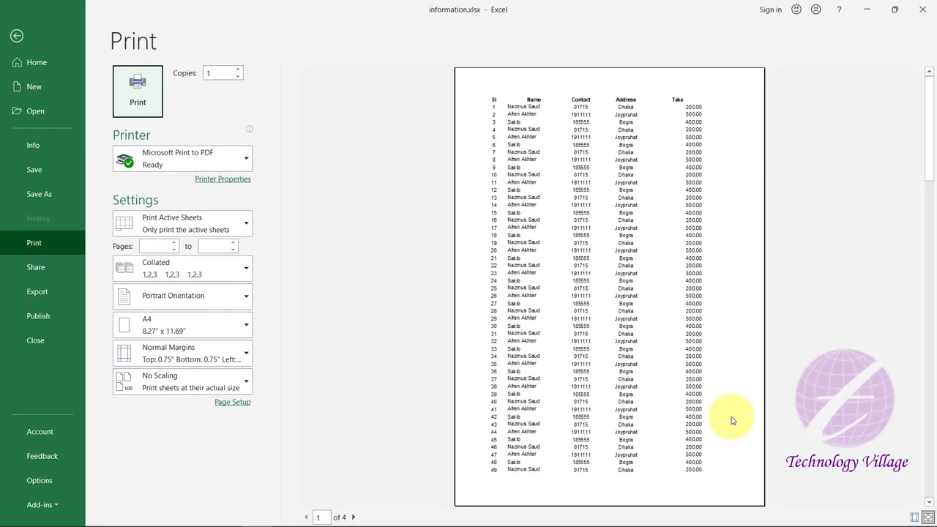
{"action": "scroll", "coordinate": [732, 420], "scroll_direction": "down", "scroll_amount": 1}
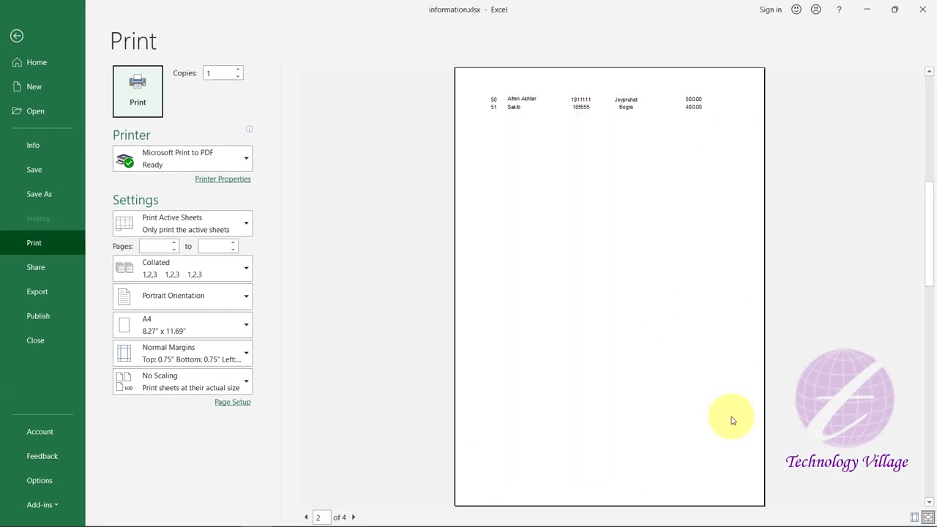
{"action": "scroll", "coordinate": [732, 420], "scroll_direction": "down", "scroll_amount": 1}
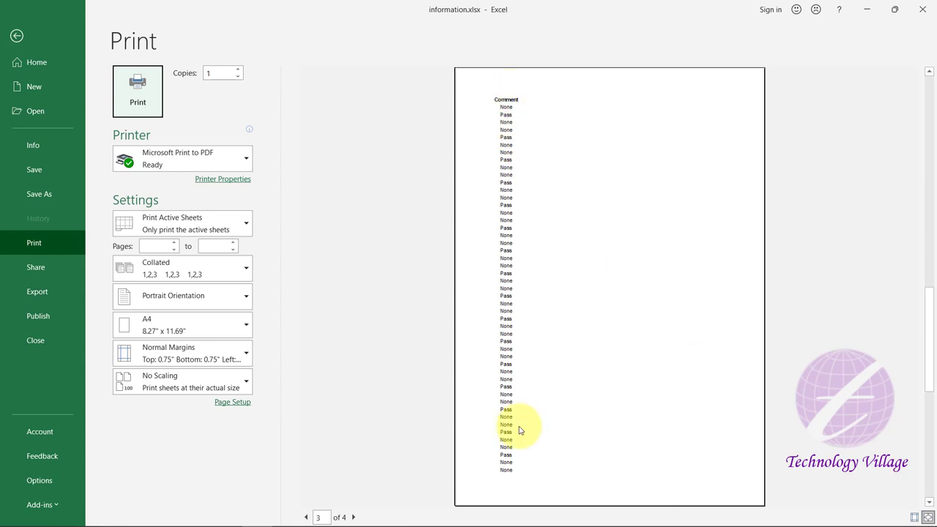
{"action": "scroll", "coordinate": [520, 430], "scroll_direction": "down", "scroll_amount": 1}
{"action": "scroll", "coordinate": [571, 398], "scroll_direction": "up", "scroll_amount": 2}
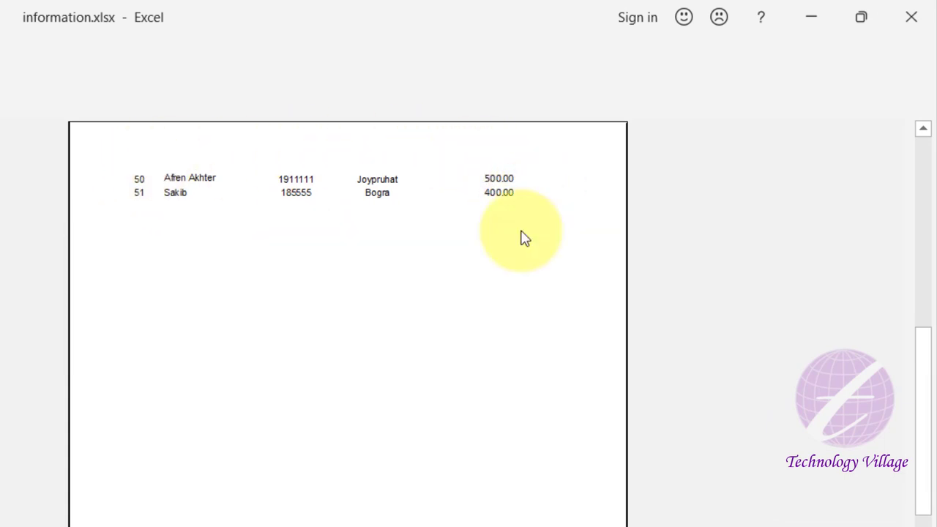
{"action": "scroll", "coordinate": [497, 318], "scroll_direction": "up", "scroll_amount": 1}
- Set the print scale to 90% and confirm in print preview that it prints on 1 of 1 page
{"action": "key", "text": "Escape"}
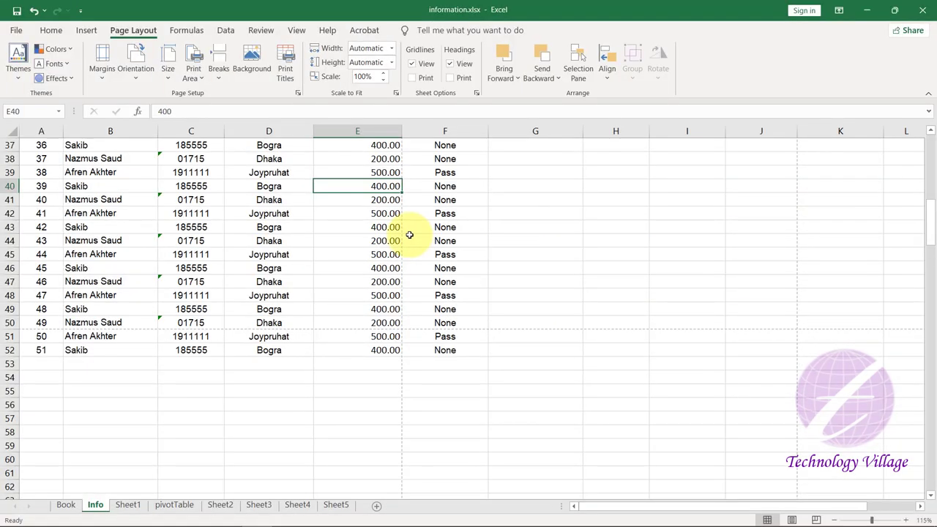
{"action": "left_click", "coordinate": [383, 79]}
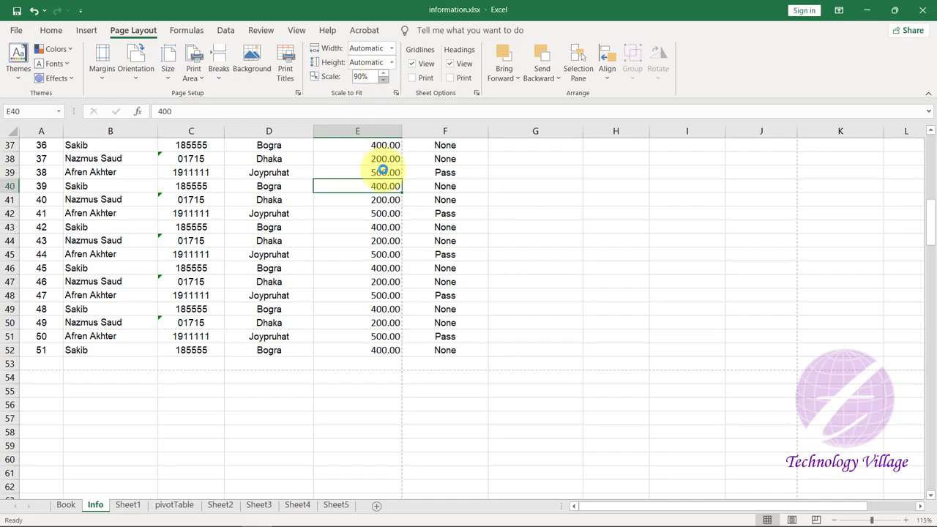
{"action": "key", "text": "ctrl+p"}
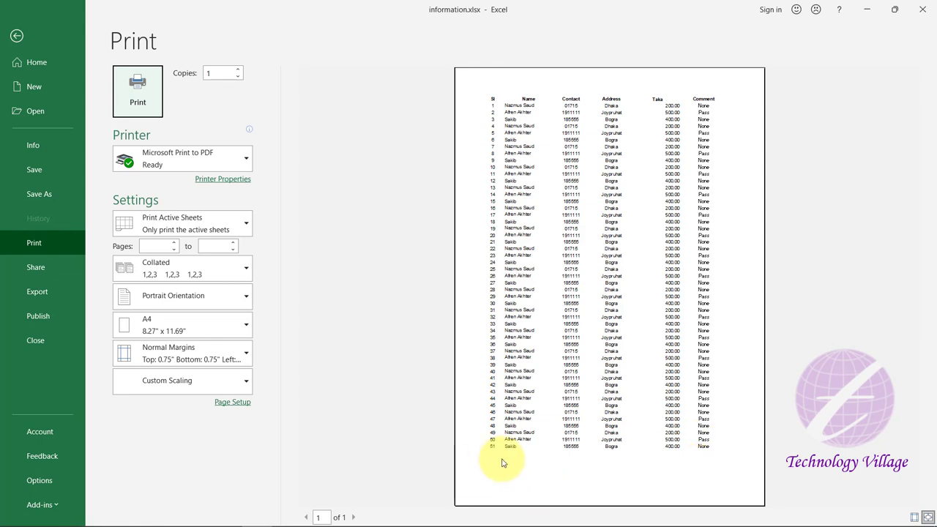
{"action": "left_click", "coordinate": [928, 518]}
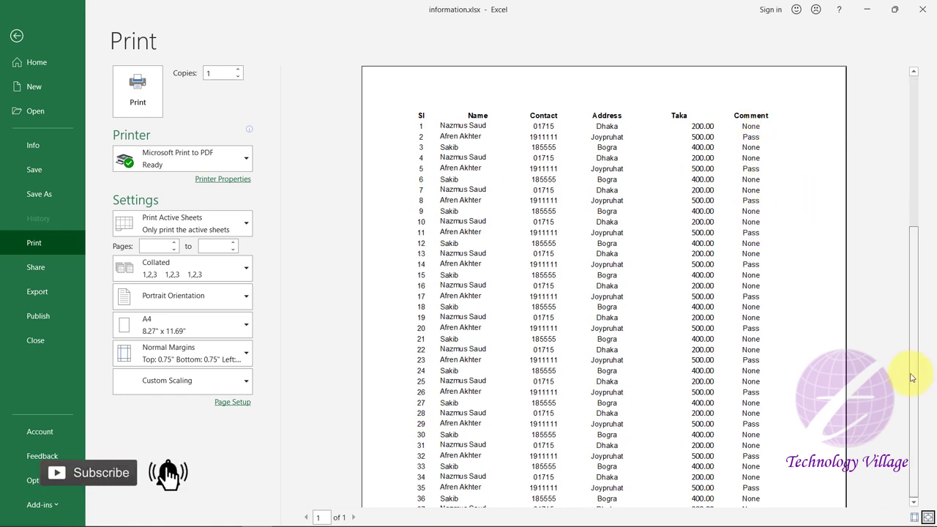
{"action": "scroll", "coordinate": [418, 427], "scroll_direction": "down", "scroll_amount": 5}
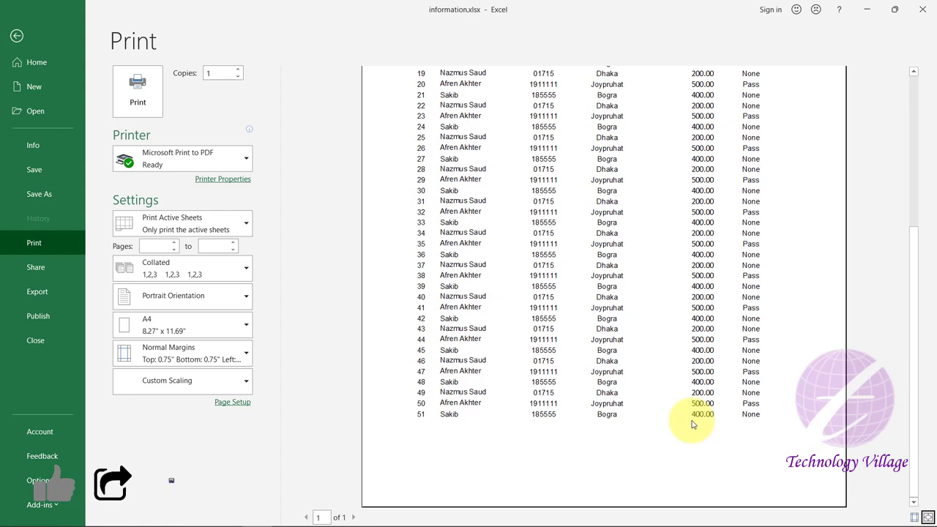
{"action": "key", "text": "Escape"}
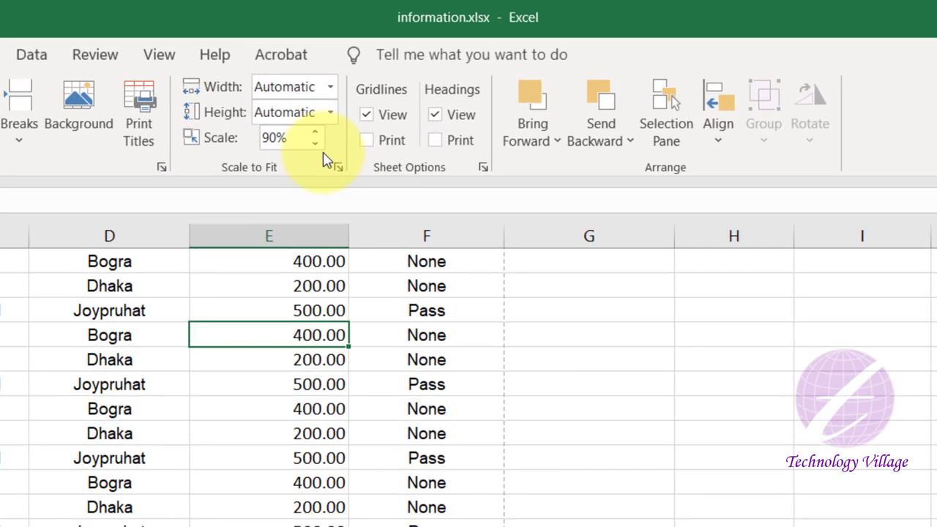
- Step the print scale down from 90% through 75% to 60%, then select the value for editing
{"action": "left_click", "coordinate": [316, 144]}
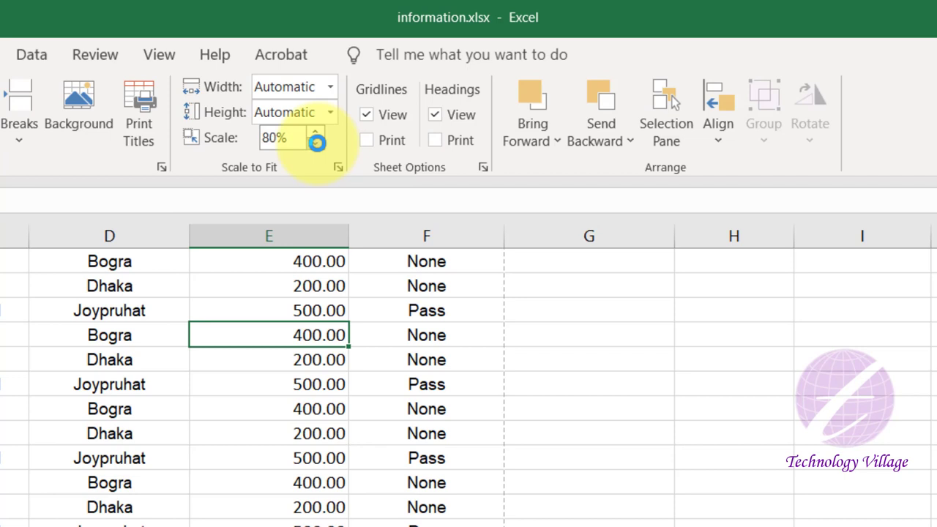
{"action": "left_click", "coordinate": [316, 144]}
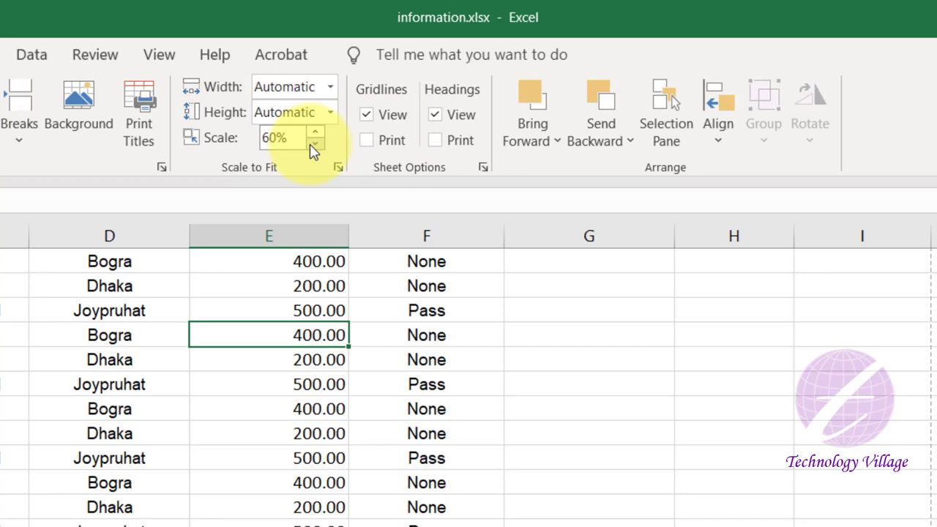
{"action": "left_click", "coordinate": [315, 139]}
{"action": "type", "text": "100"}
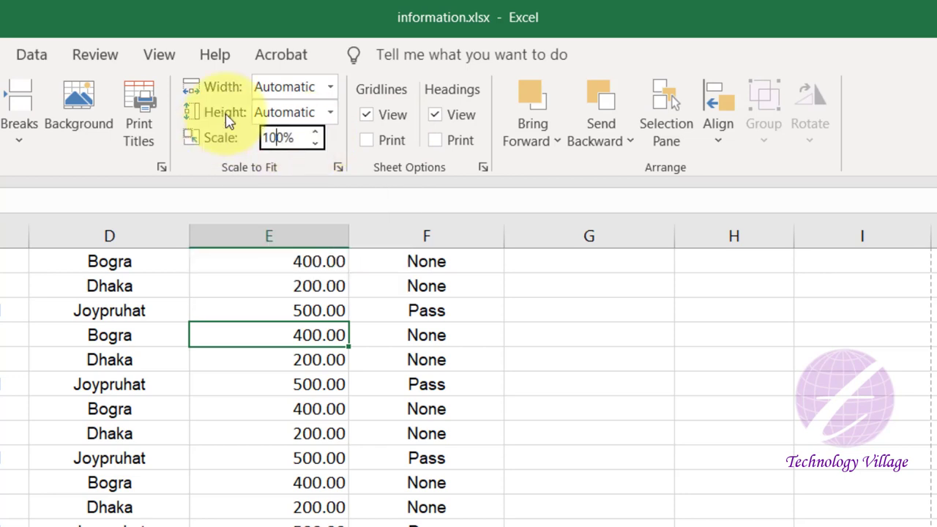
- Enter 100% scale, set Width to 1 page (auto-scaling to 94%), and preview the printout
{"action": "key", "text": "Return"}
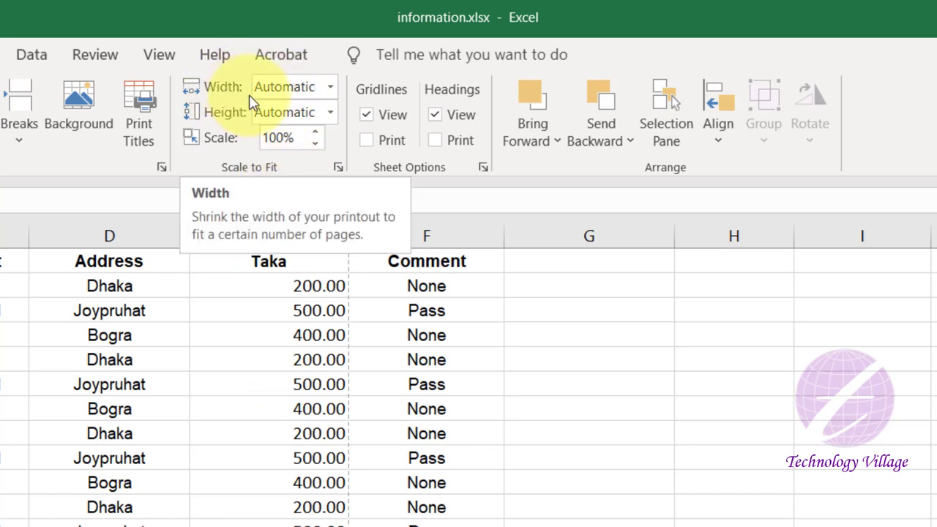
{"action": "left_click", "coordinate": [331, 91]}
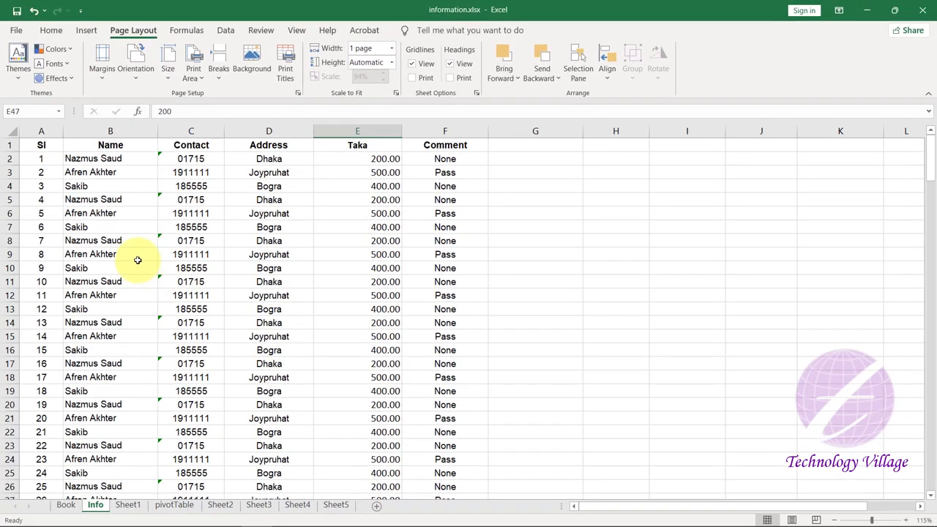
{"action": "key", "text": "ctrl+p"}
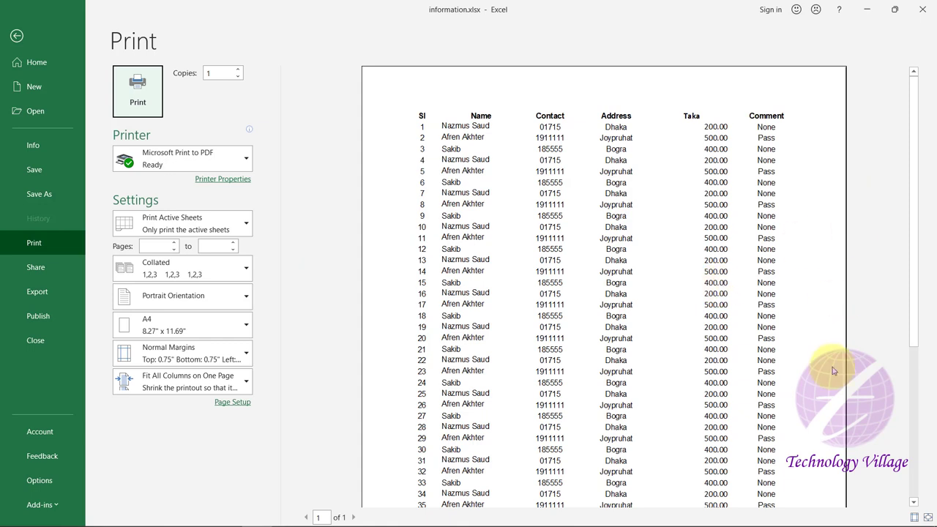
- View the whole 94% page with Zoom to Page, then leave the preview
{"action": "left_click", "coordinate": [928, 517]}
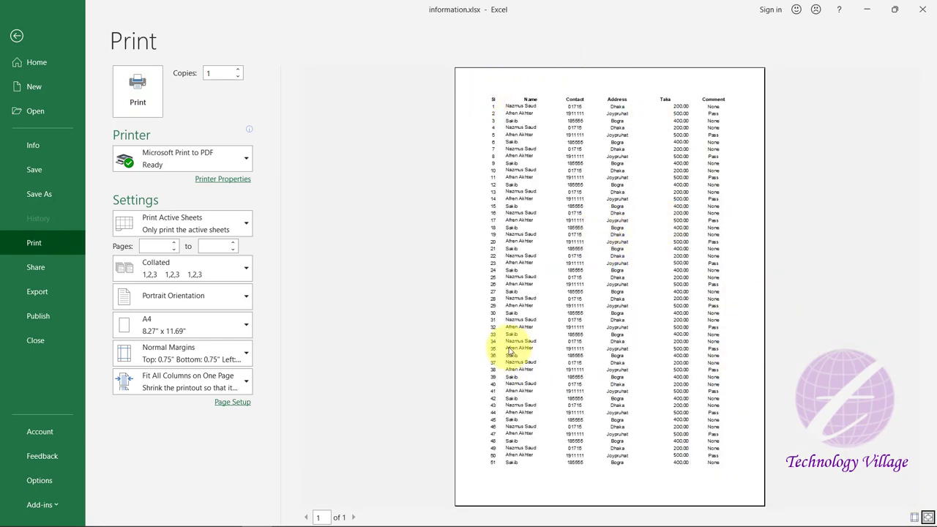
{"action": "key", "text": "Escape"}
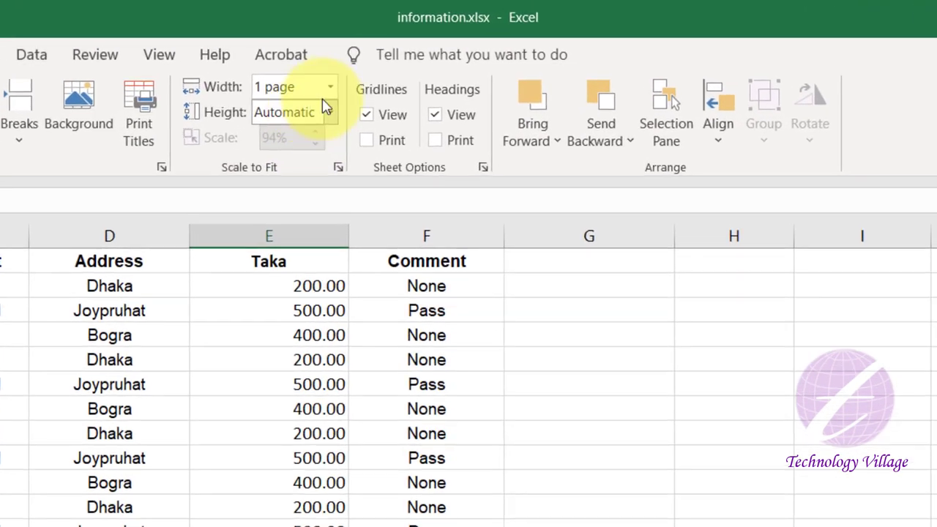
- Set the print Width back to Automatic and check it in print preview
{"action": "left_click", "coordinate": [391, 48]}
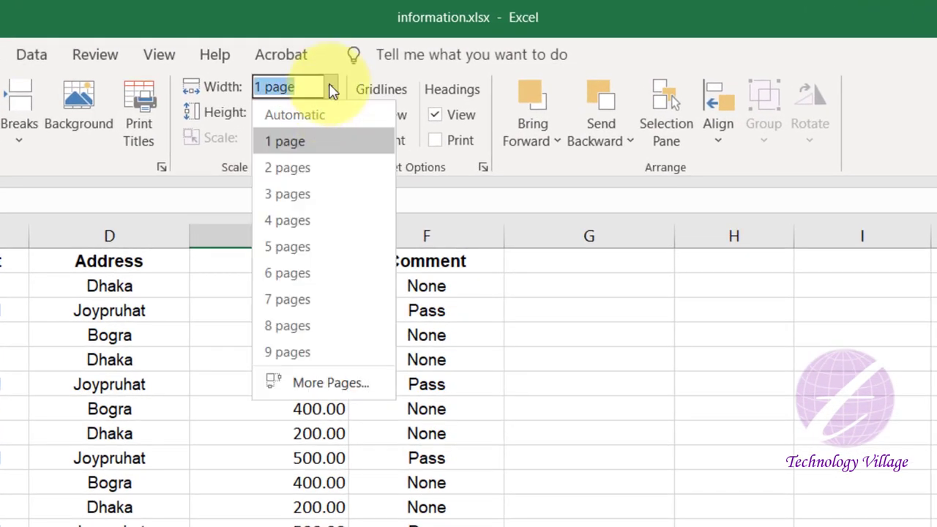
{"action": "left_click", "coordinate": [308, 116]}
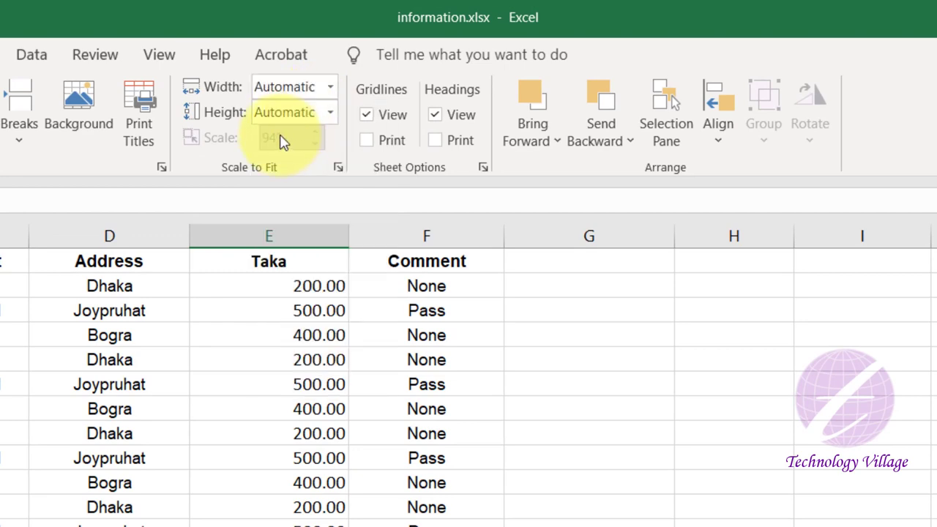
{"action": "left_click", "coordinate": [212, 467]}
{"action": "key", "text": "ctrl+p"}
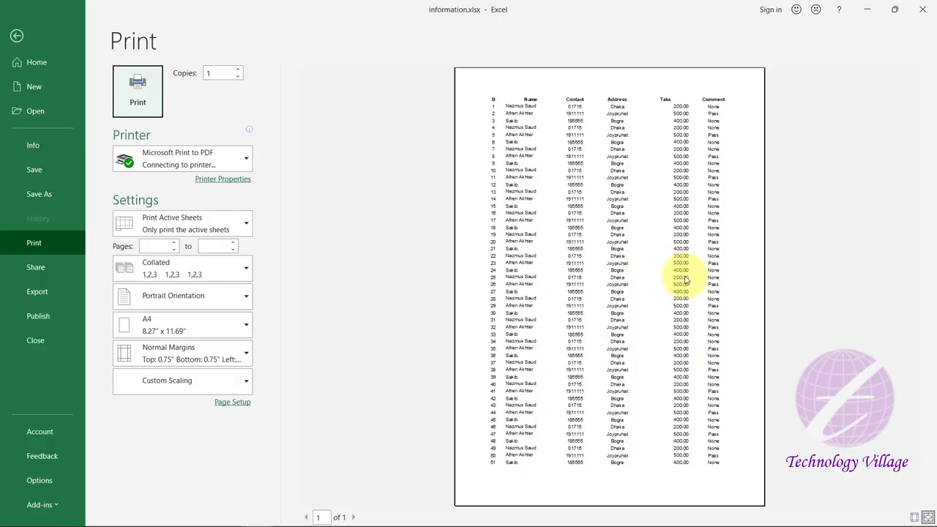
{"action": "key", "text": "Escape"}
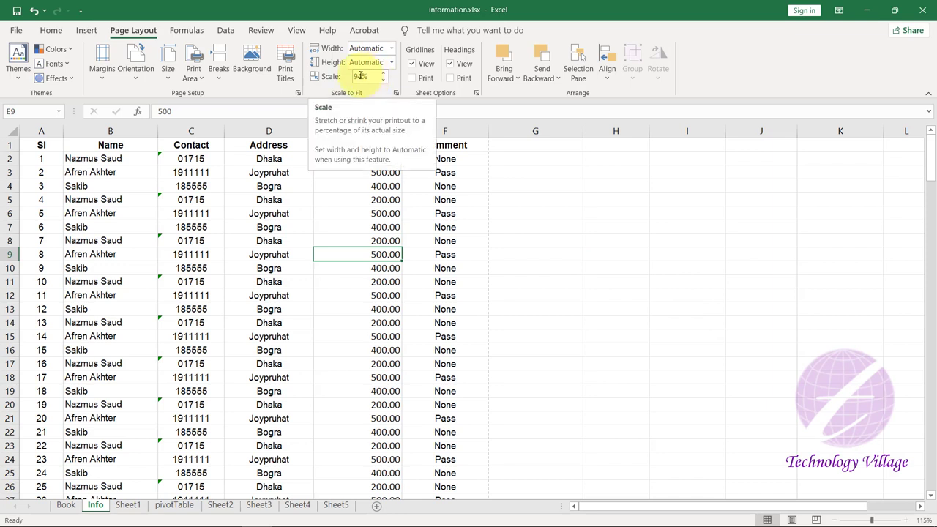
- Set the print scale to 100% and preview the resulting four-page printout
{"action": "left_click", "coordinate": [362, 75]}
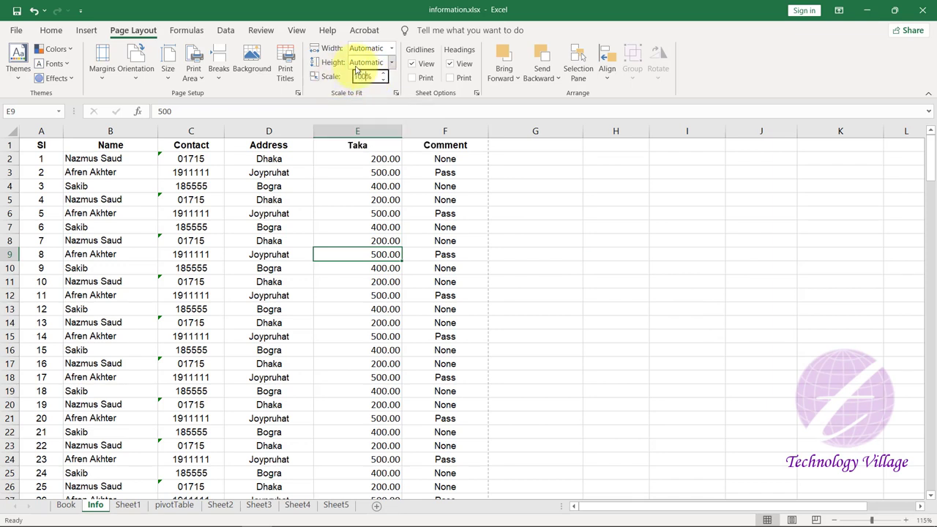
{"action": "left_click", "coordinate": [282, 227]}
{"action": "key", "text": "ctrl+p"}
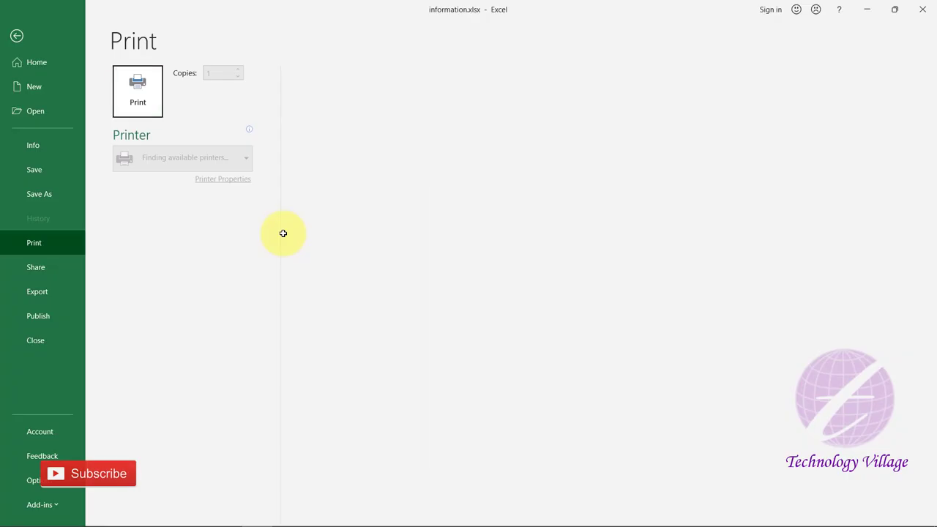
{"action": "scroll", "coordinate": [696, 230], "scroll_direction": "down", "scroll_amount": 1}
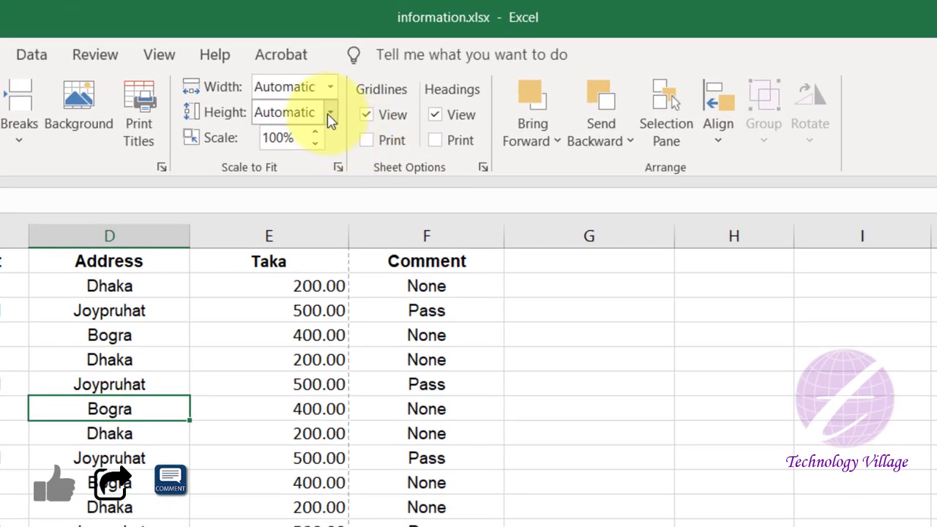
- Set Height to 1 page and page through the two-page preview, with the Comment column on page 2
{"action": "left_click", "coordinate": [329, 115]}
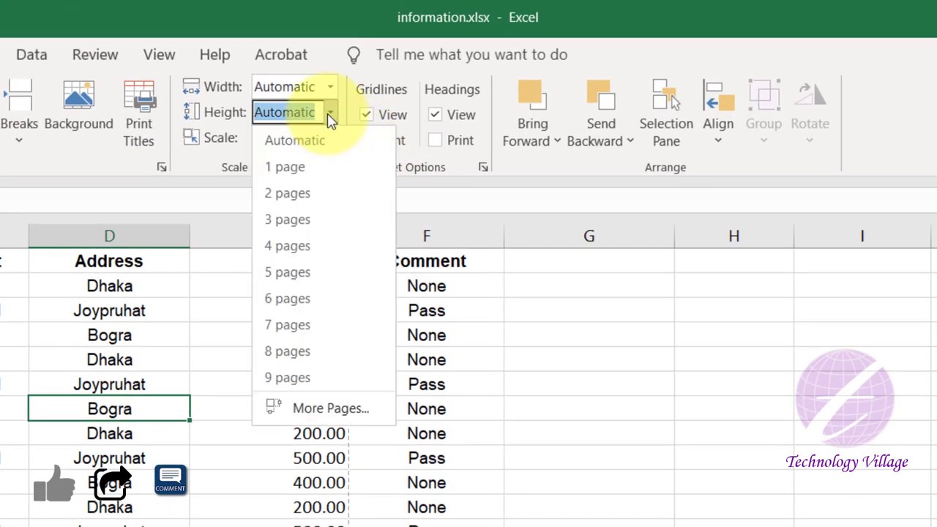
{"action": "left_click", "coordinate": [320, 174]}
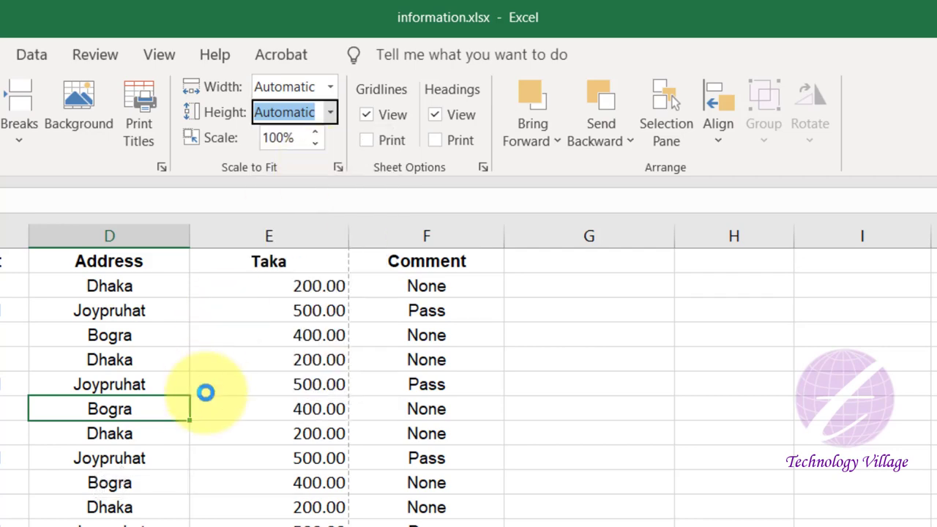
{"action": "left_click", "coordinate": [216, 356]}
{"action": "key", "text": "ctrl+p"}
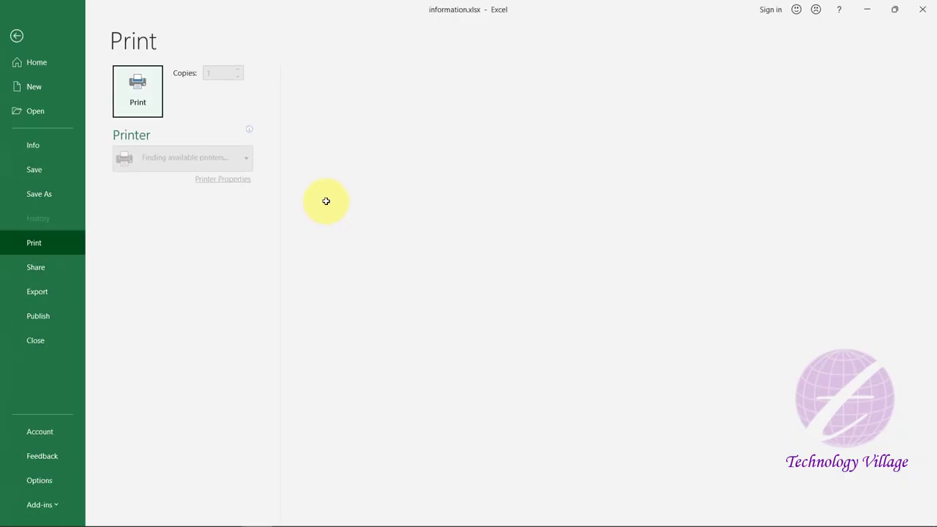
{"action": "scroll", "coordinate": [638, 307], "scroll_direction": "down", "scroll_amount": 2}
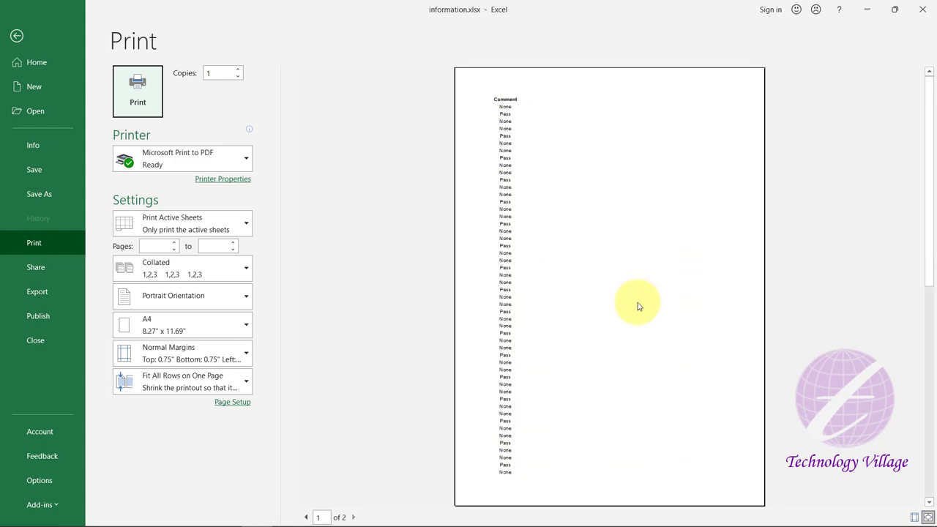
{"action": "scroll", "coordinate": [638, 307], "scroll_direction": "up", "scroll_amount": 2}
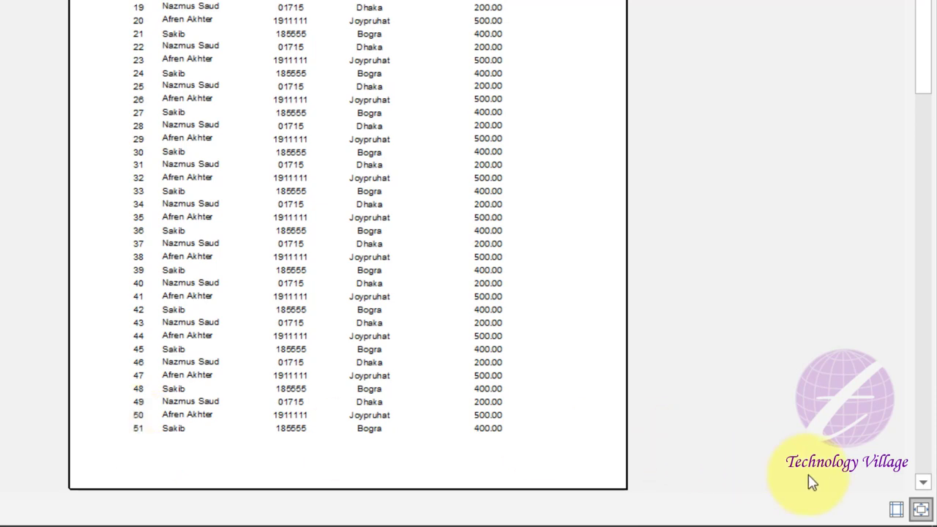
- Zoom the 97% preview to actual size, scroll to row 51, zoom back out and exit
{"action": "left_click", "coordinate": [922, 510]}
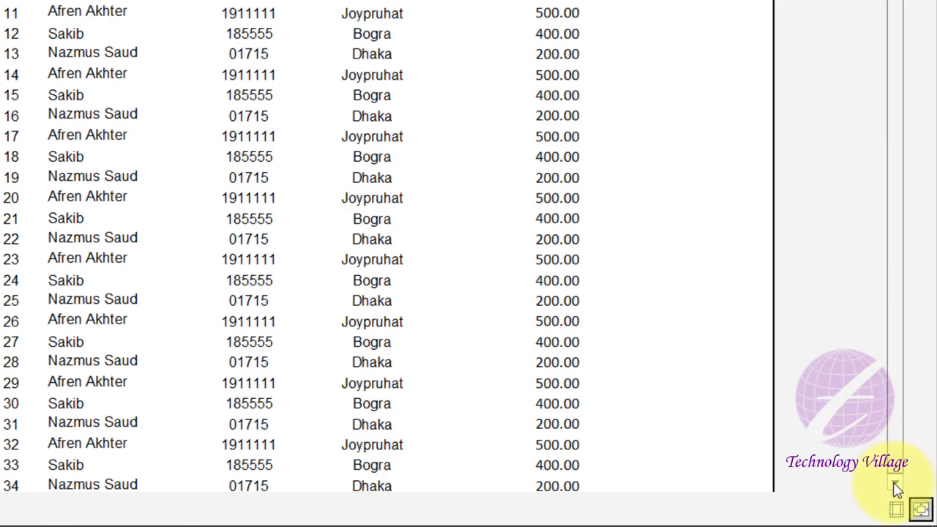
{"action": "scroll", "coordinate": [147, 454], "scroll_direction": "down", "scroll_amount": 5}
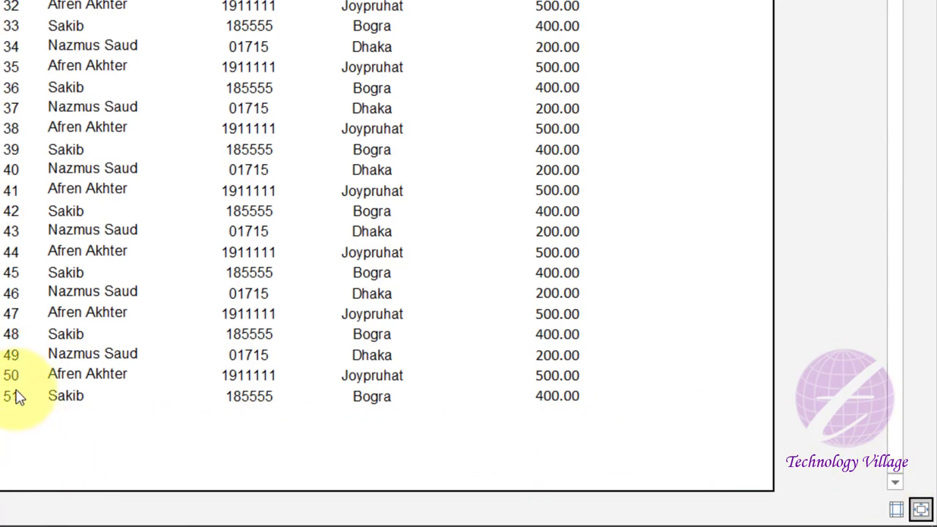
{"action": "left_click", "coordinate": [921, 510]}
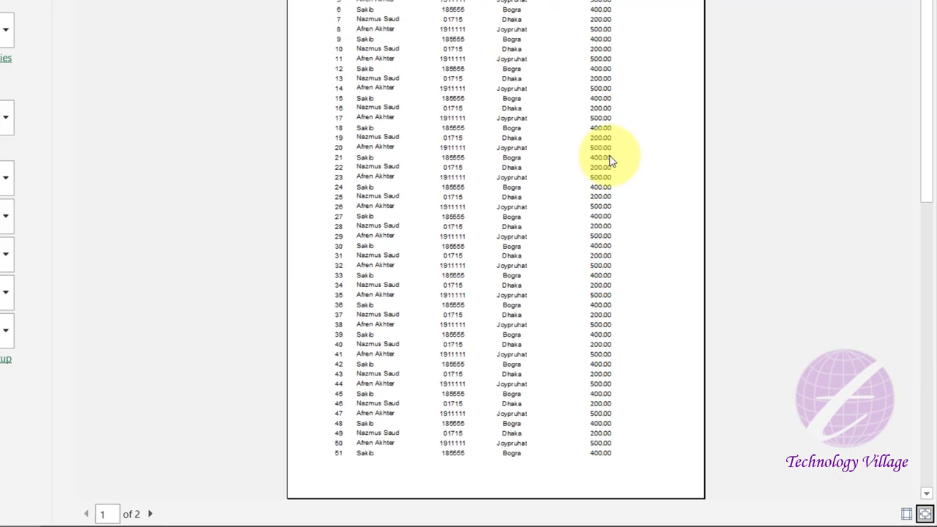
{"action": "scroll", "coordinate": [695, 253], "scroll_direction": "down", "scroll_amount": 2}
{"action": "scroll", "coordinate": [696, 255], "scroll_direction": "up", "scroll_amount": 2}
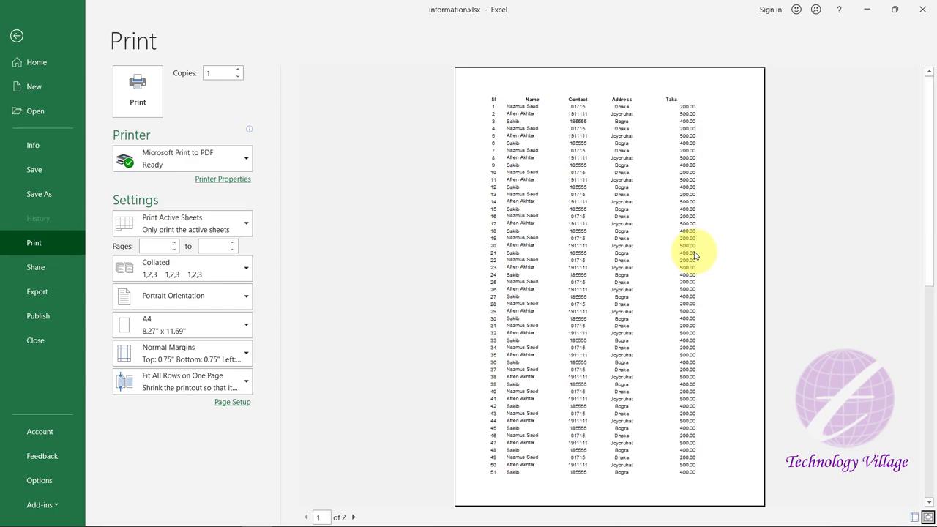
{"action": "key", "text": "Escape"}
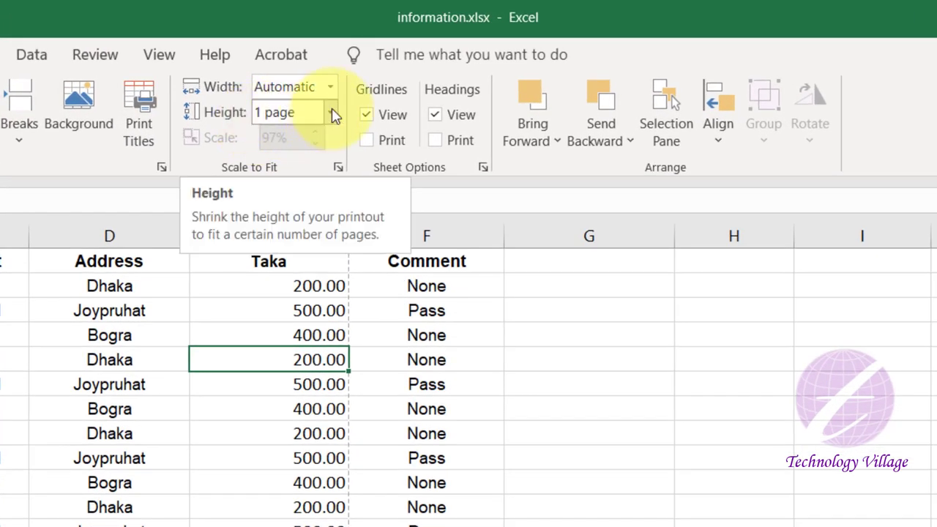
- Set the print Height back to Automatic and enter 100% as the print scale
{"action": "left_click", "coordinate": [333, 115]}
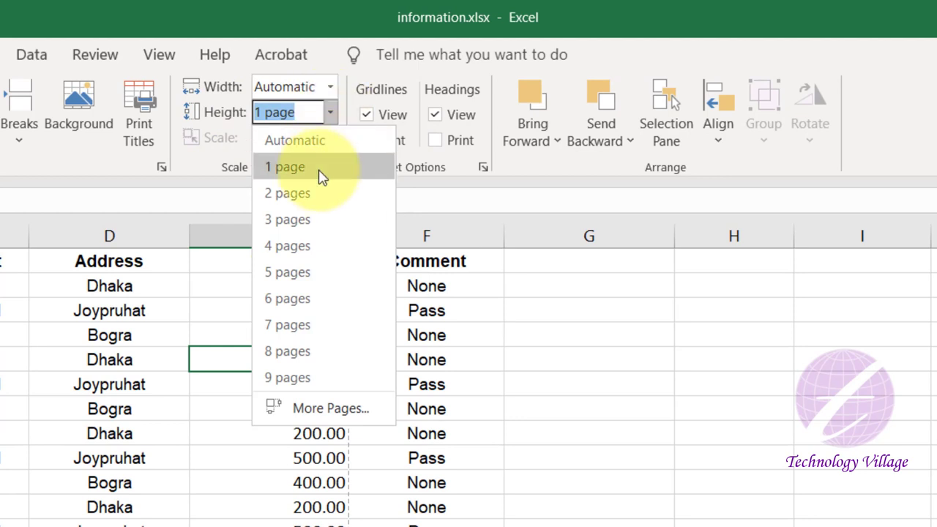
{"action": "left_click", "coordinate": [333, 94]}
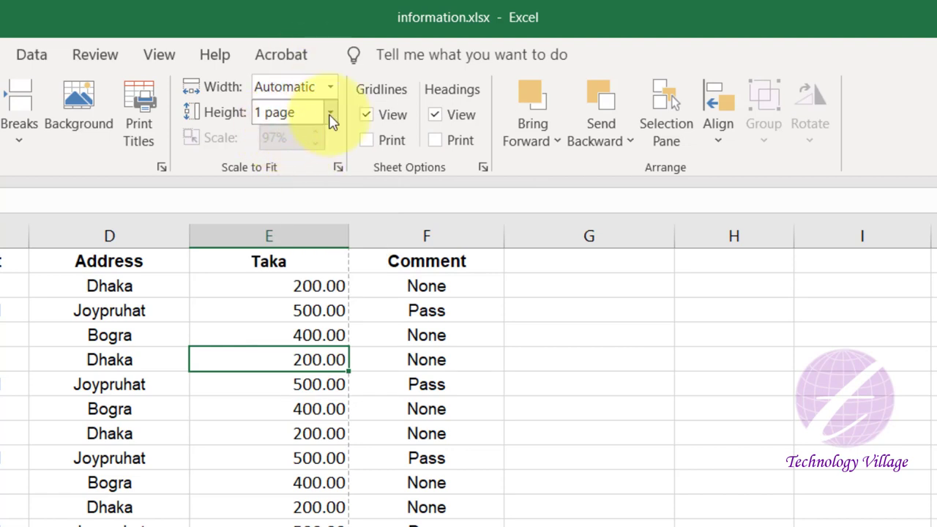
{"action": "left_click", "coordinate": [331, 118]}
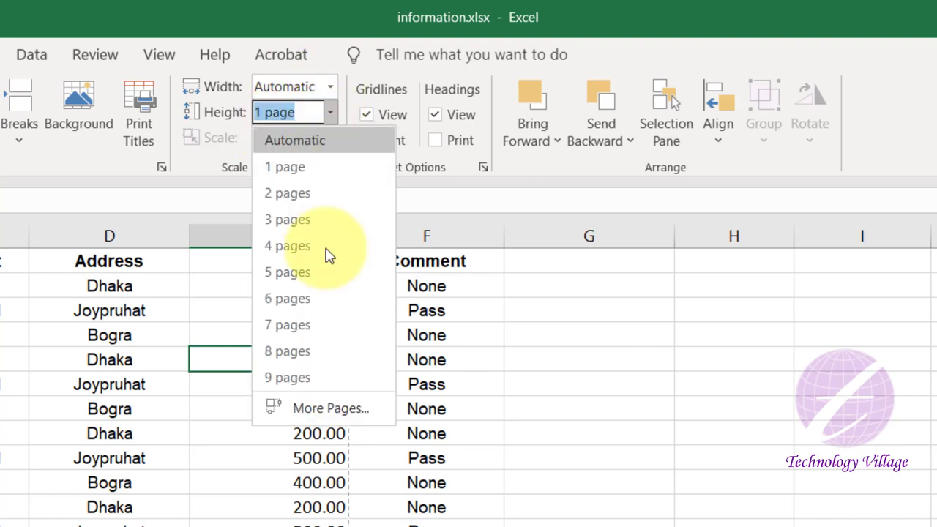
{"action": "left_click", "coordinate": [352, 141]}
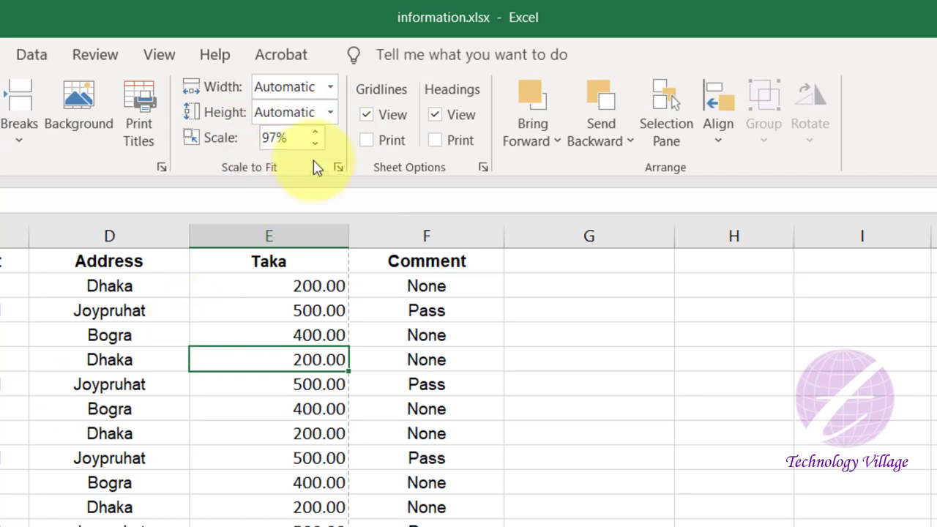
{"action": "left_click", "coordinate": [281, 137]}
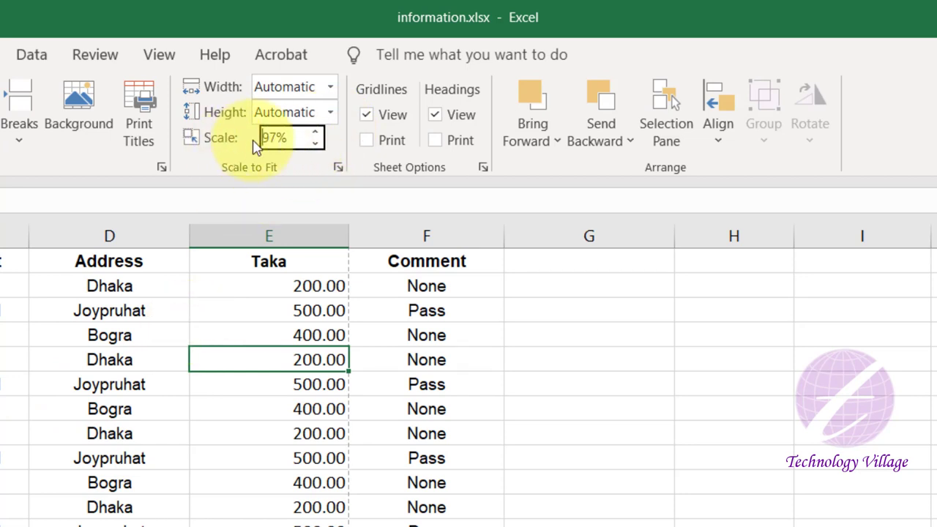
{"action": "type", "text": "100%"}
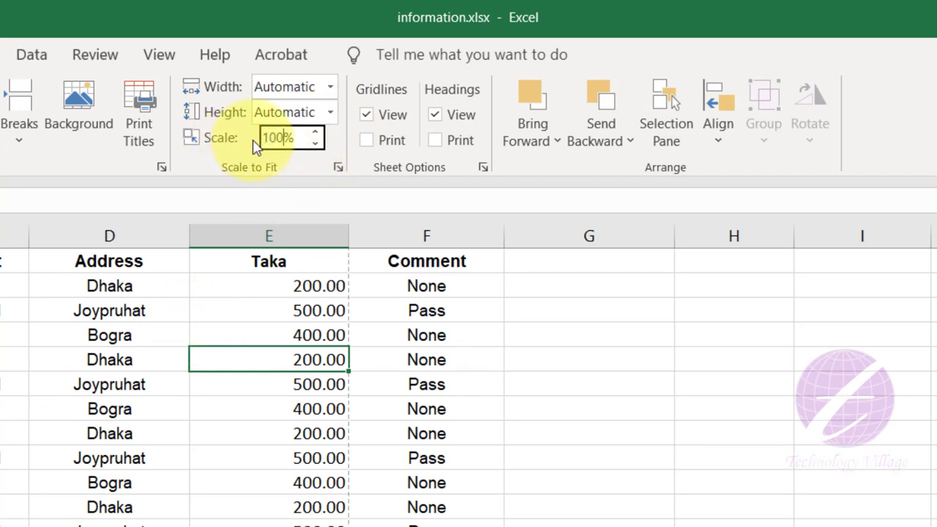
{"action": "key", "text": "Return"}
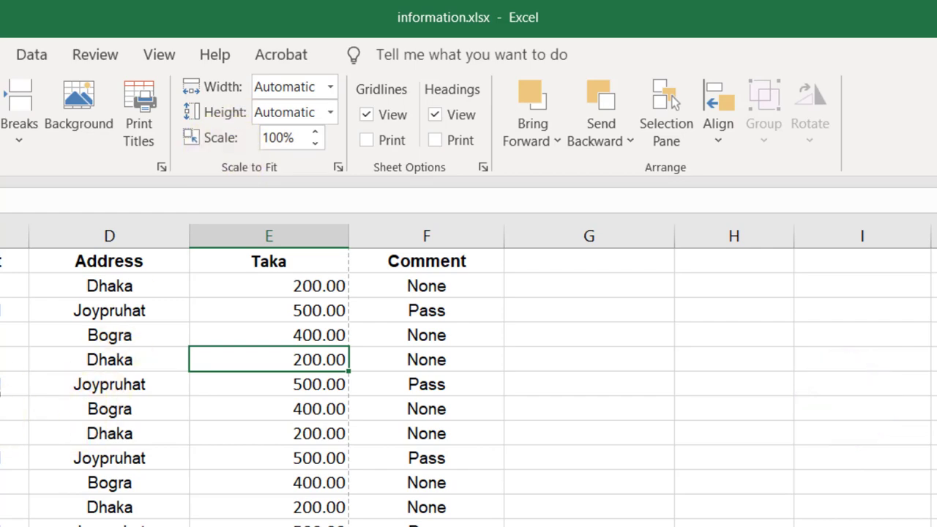